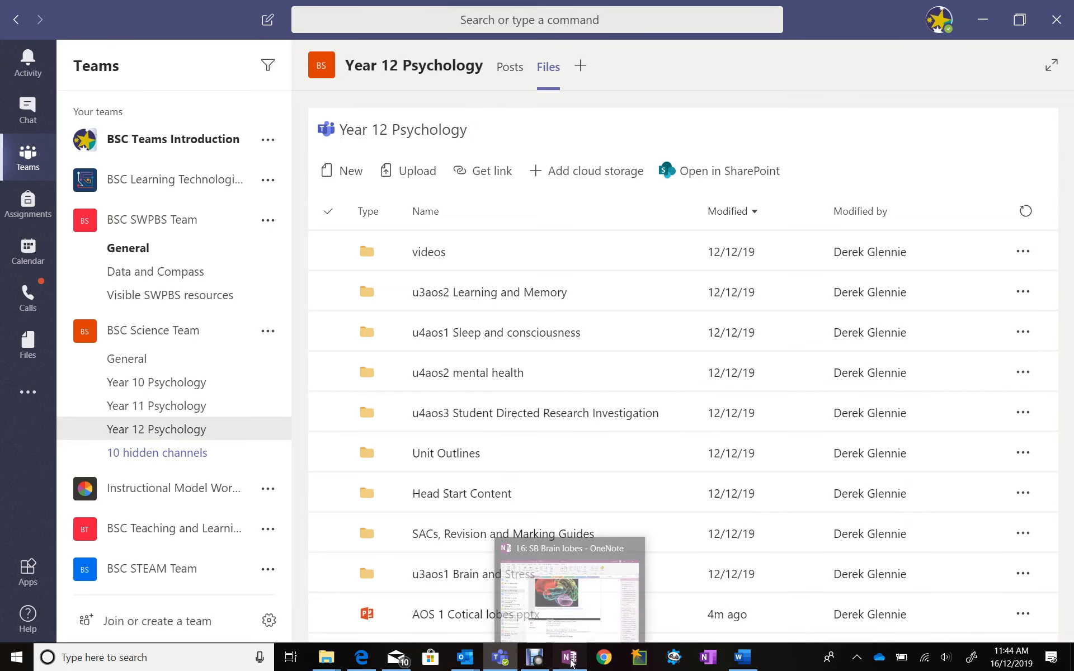
left_click(570, 660)
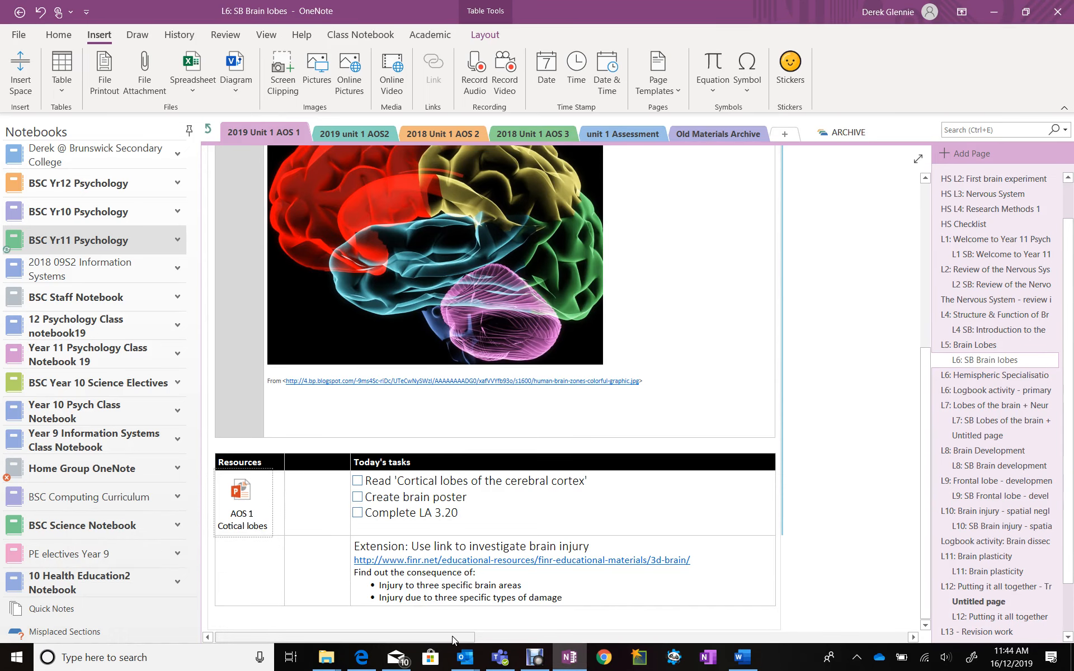
left_click(504, 658)
mouse_move(507, 660)
left_mouse_down()
mouse_move(444, 615)
mouse_move(405, 607)
mouse_move(518, 646)
left_mouse_up()
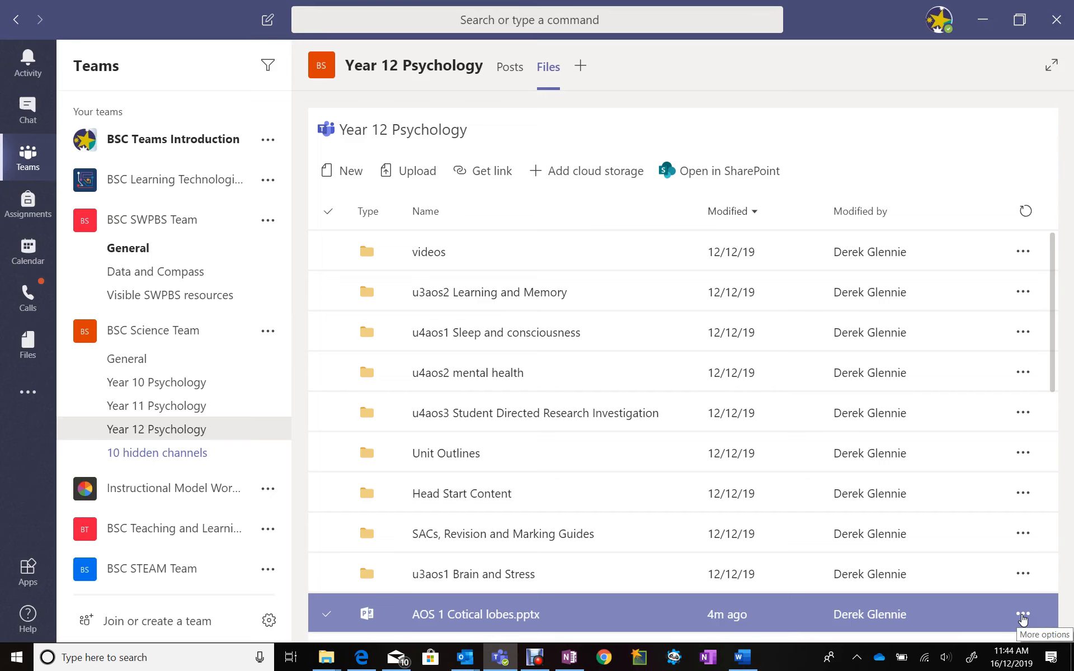
Copy the SharePoint link of AOS 1 Cotical lobes.pptx from the Year 12 Psychology channel files
left_click(1023, 615)
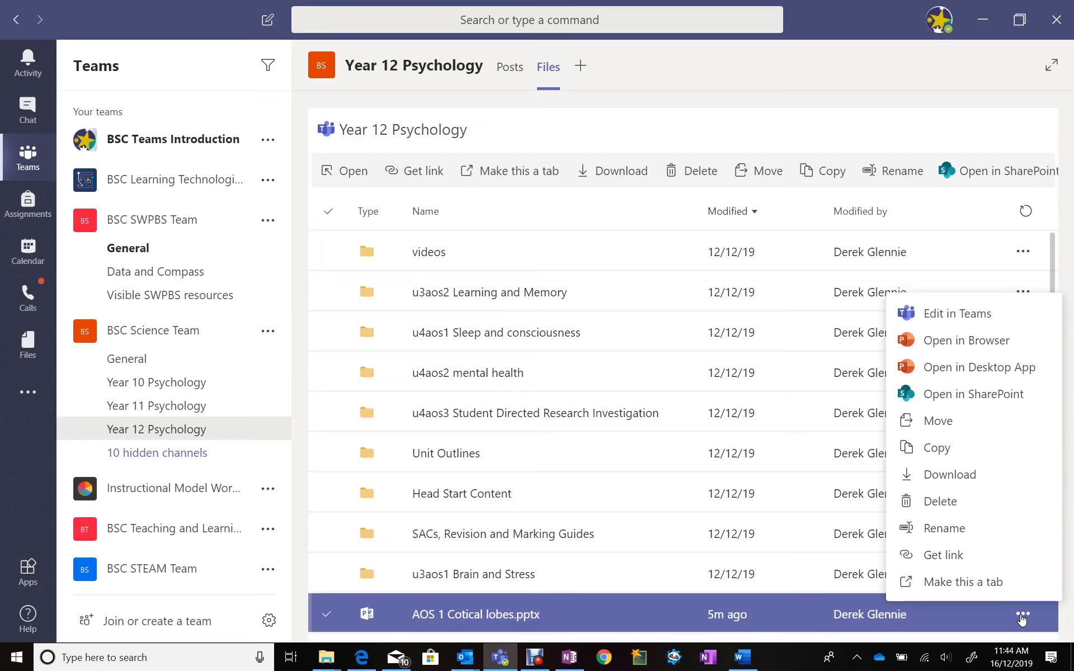
left_click(931, 557)
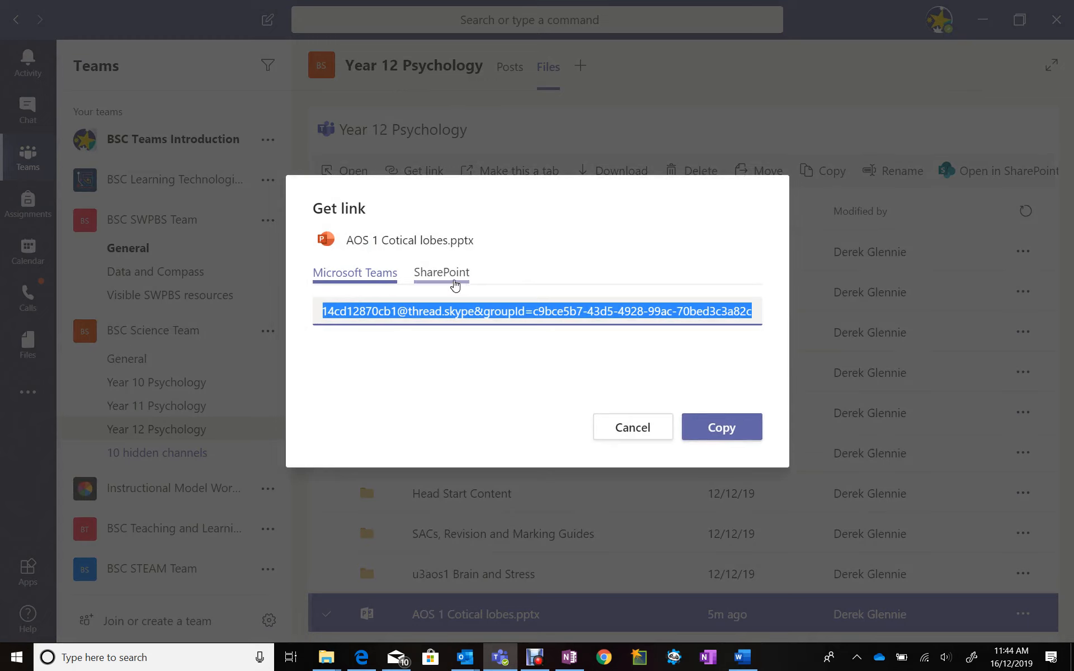
left_click(454, 279)
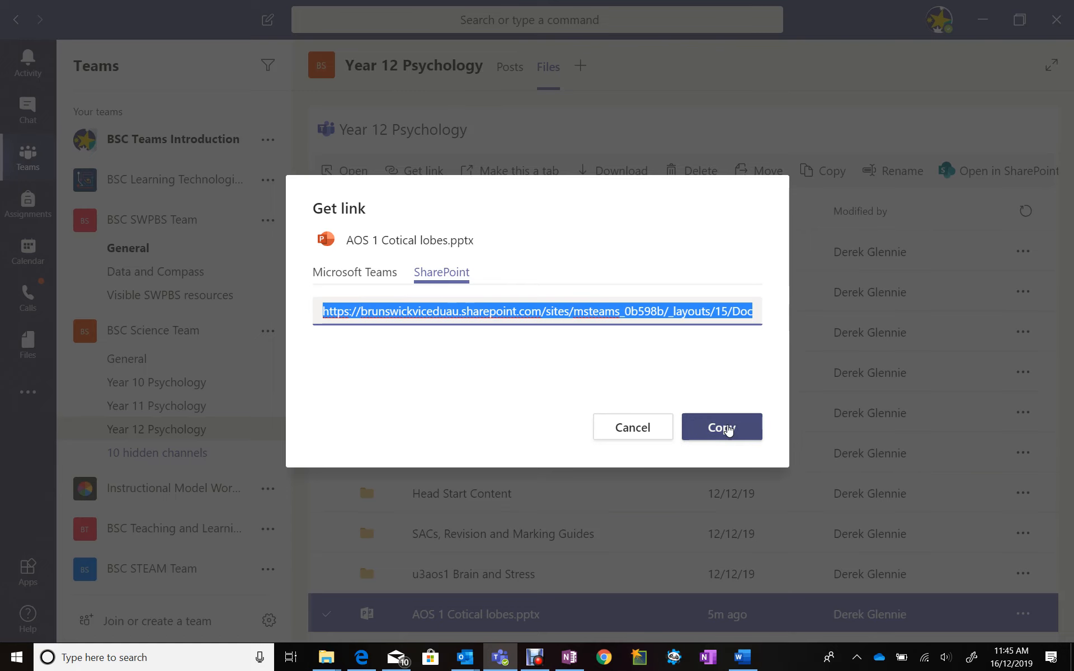
left_click(727, 429)
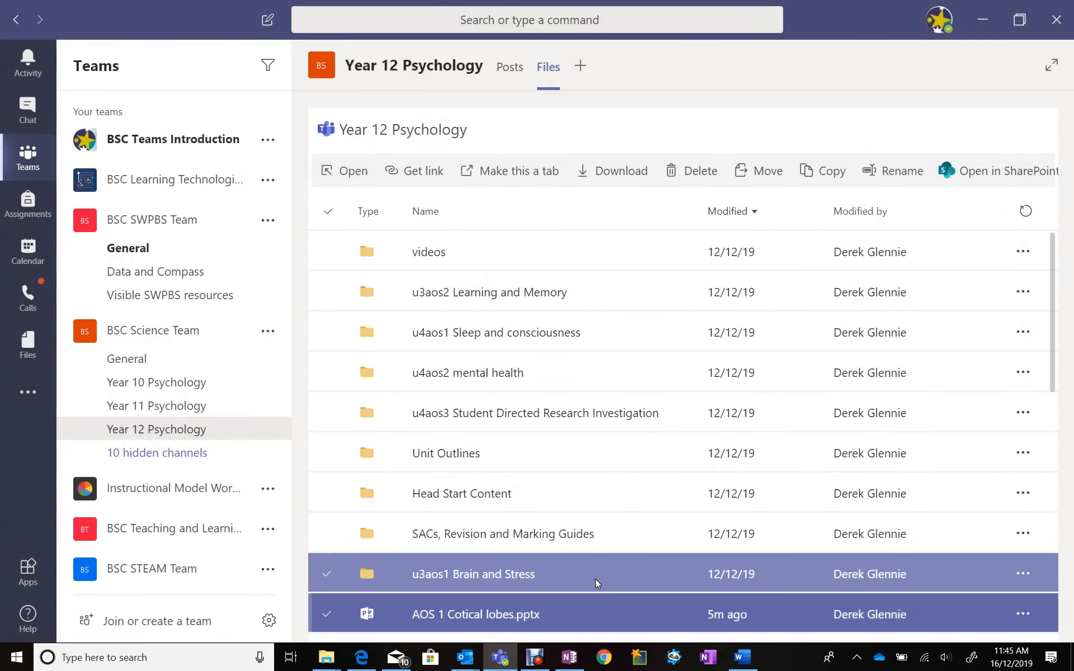
Switch to OneNote and insert a link with the copied address and display text "AOS 1 Cortical Lobes" in the cell below the PowerPoint attachment
left_click(576, 650)
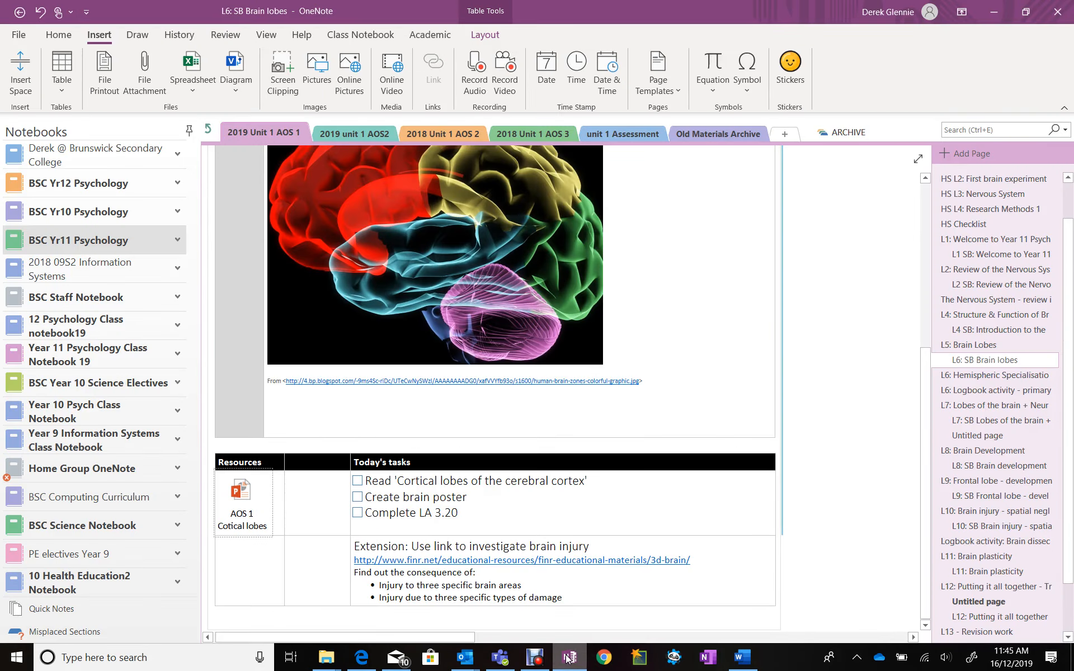
left_click(236, 571)
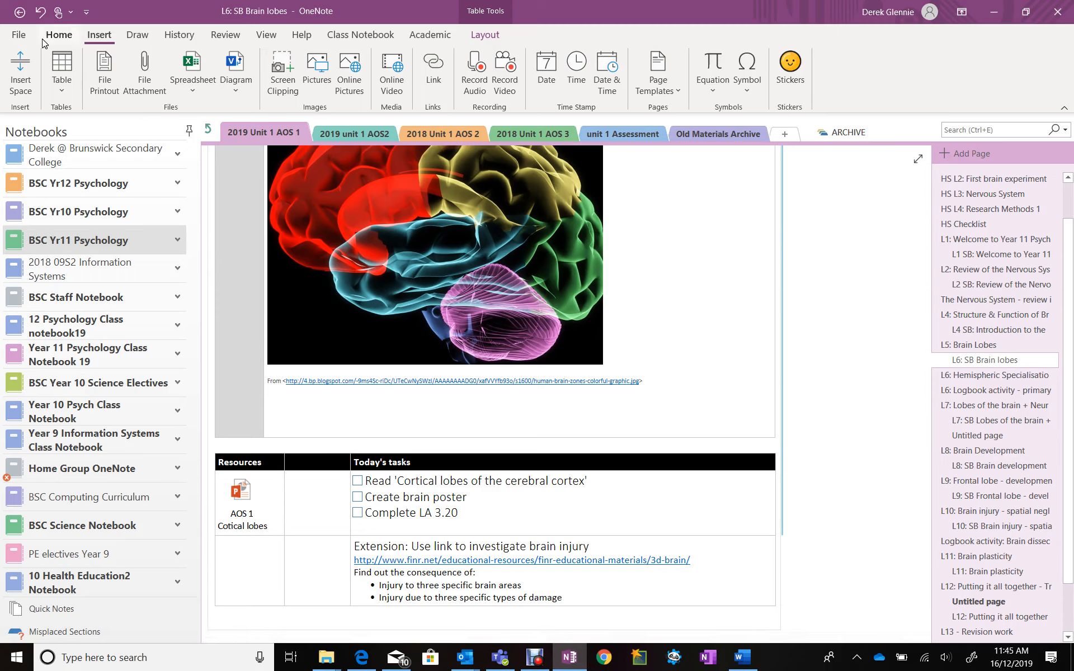
left_click(431, 67)
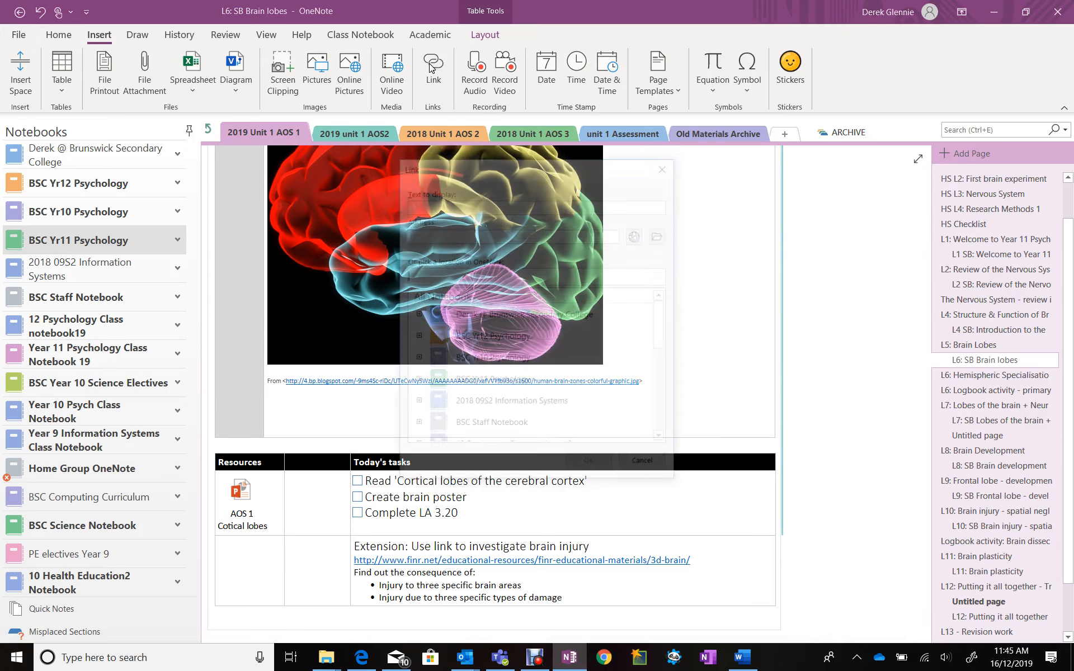
left_click(427, 236)
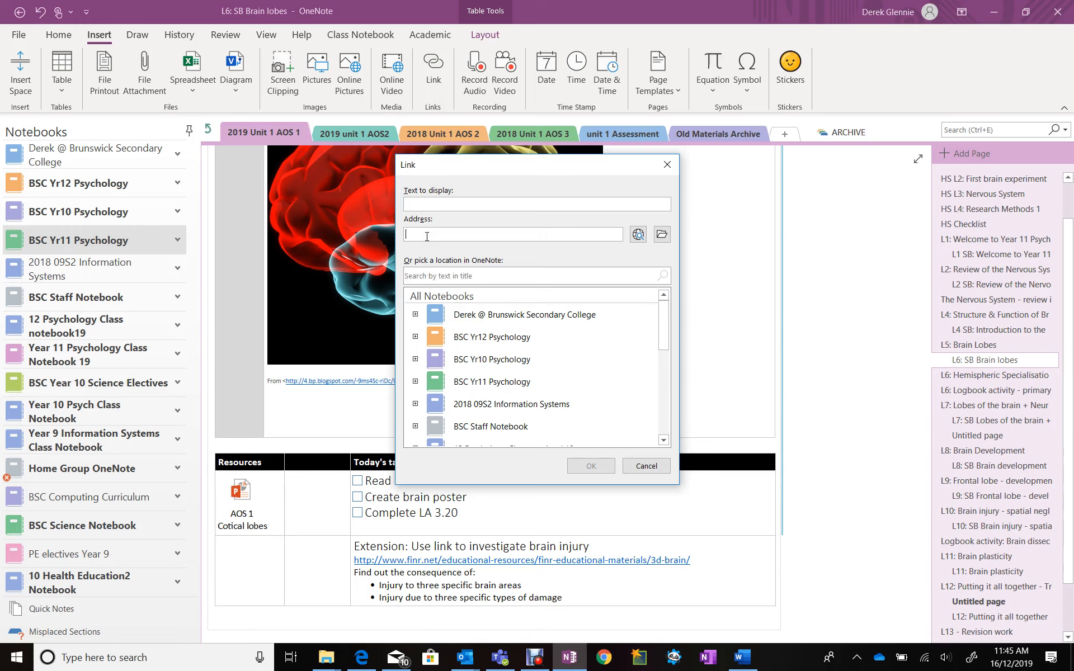
key("ctrl+v")
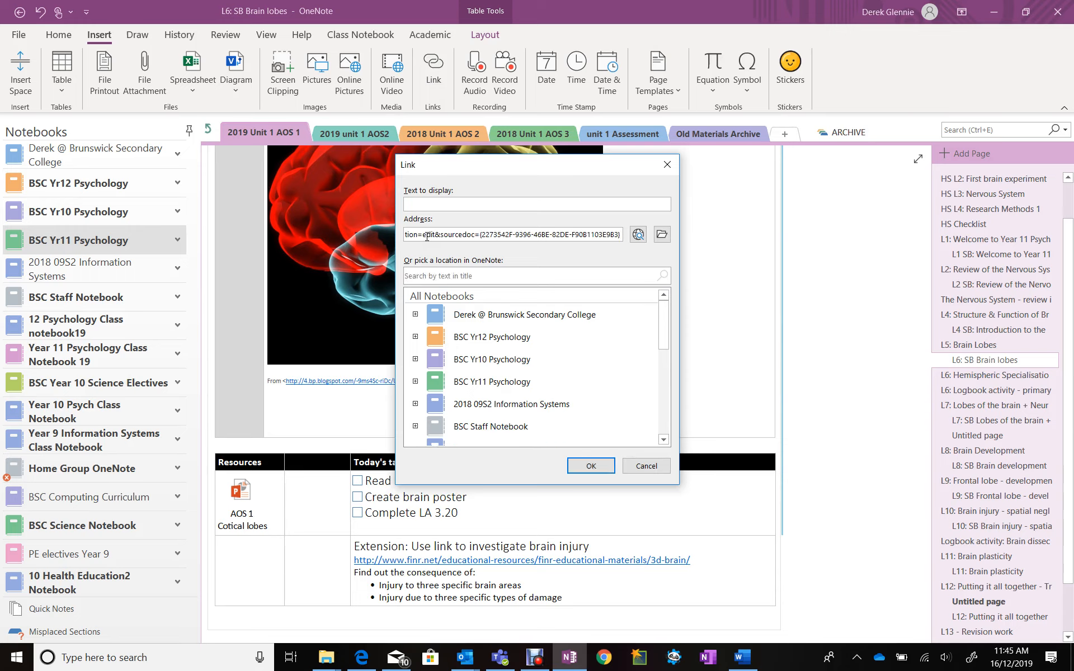
left_click(439, 205)
type("AOS 1 Cortical Lobes")
left_click(575, 465)
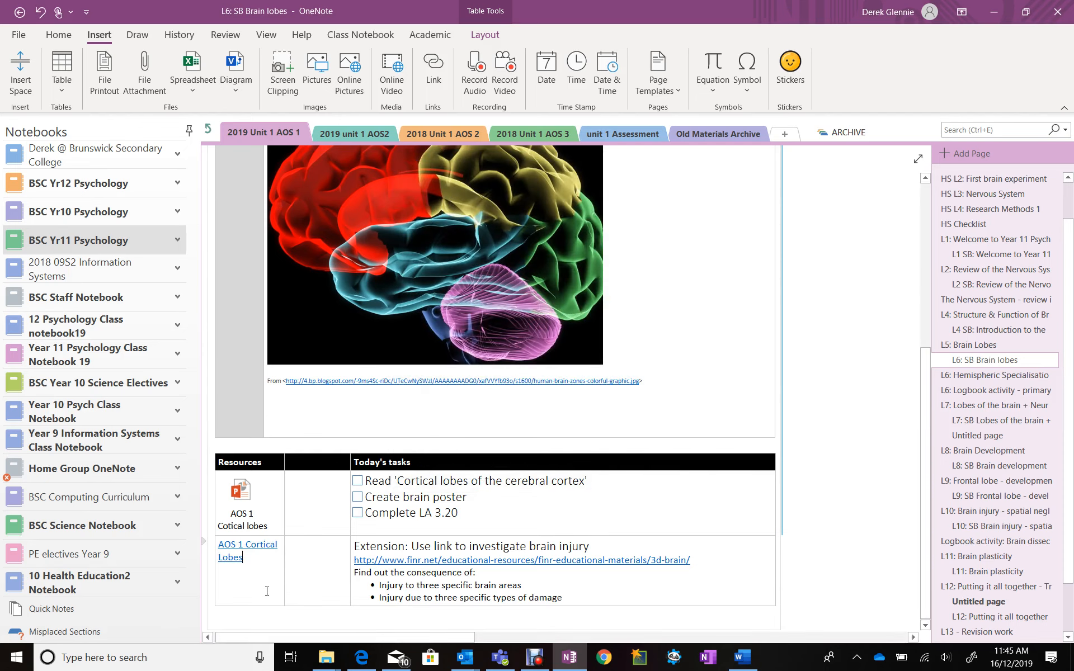
Test the new AOS 1 Cortical Lobes link, and delete the embedded PowerPoint attachment above it on the OneNote page
left_click(230, 557)
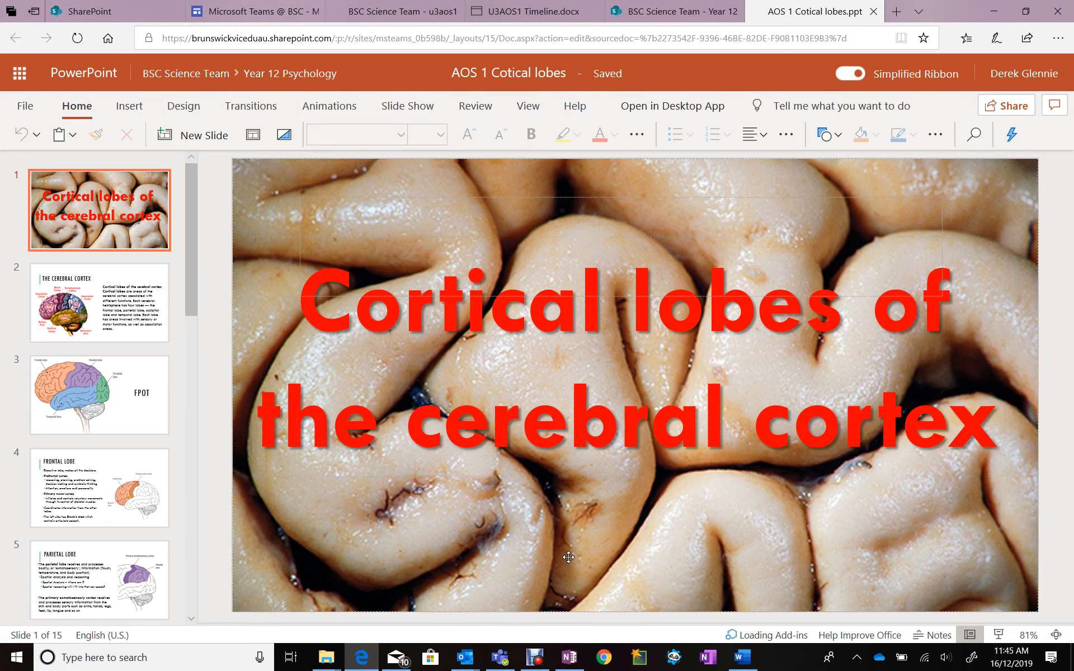
left_click(570, 658)
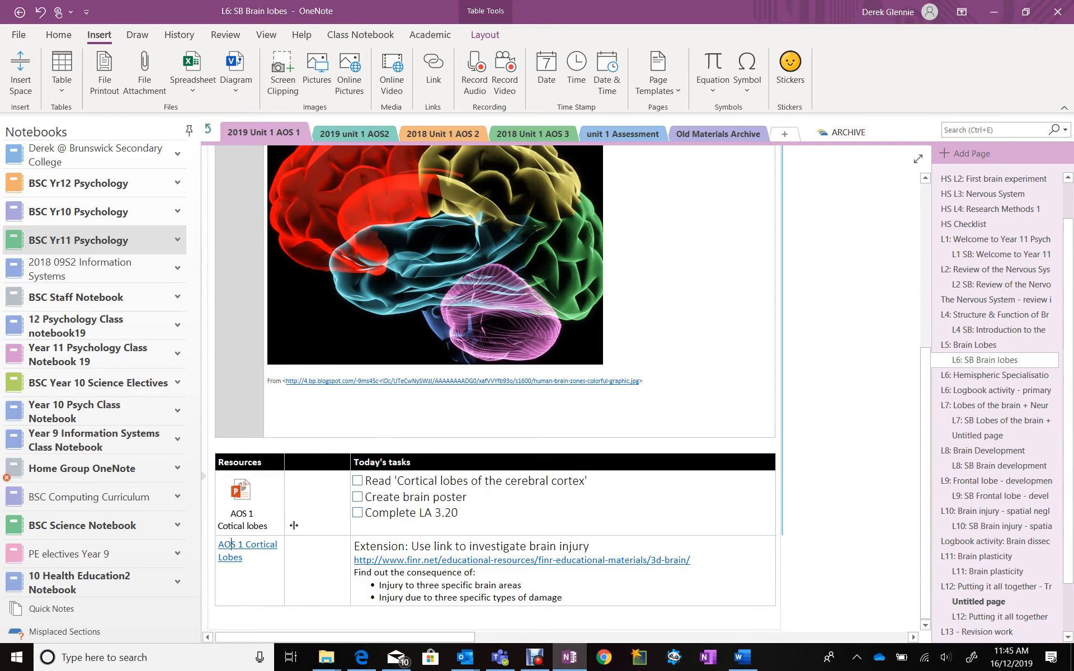
left_click(248, 506)
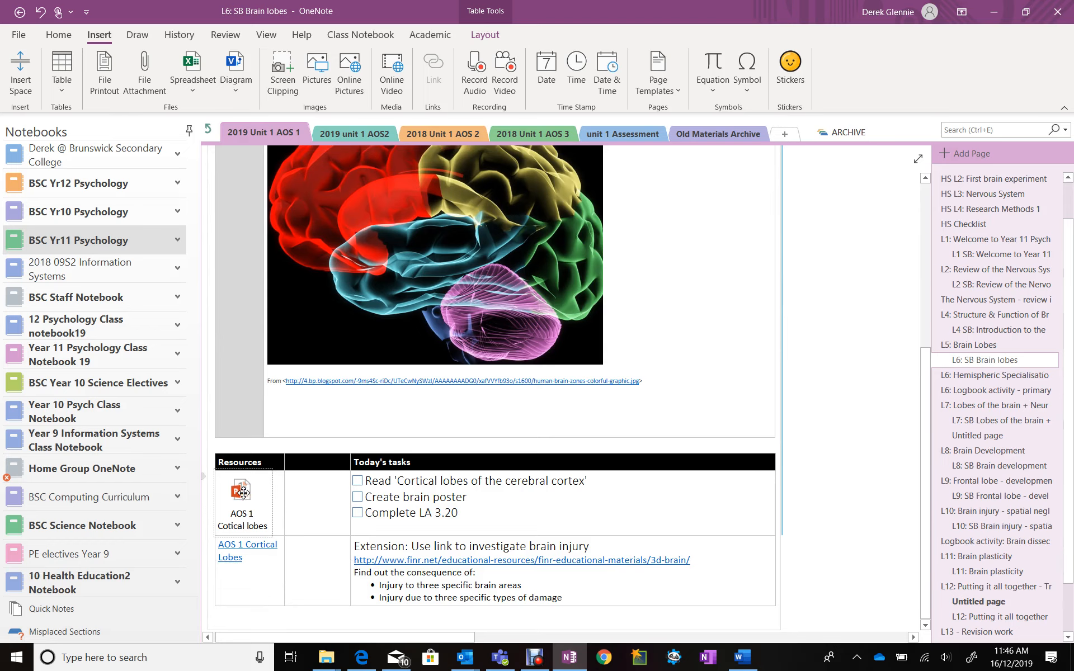
key("Delete")
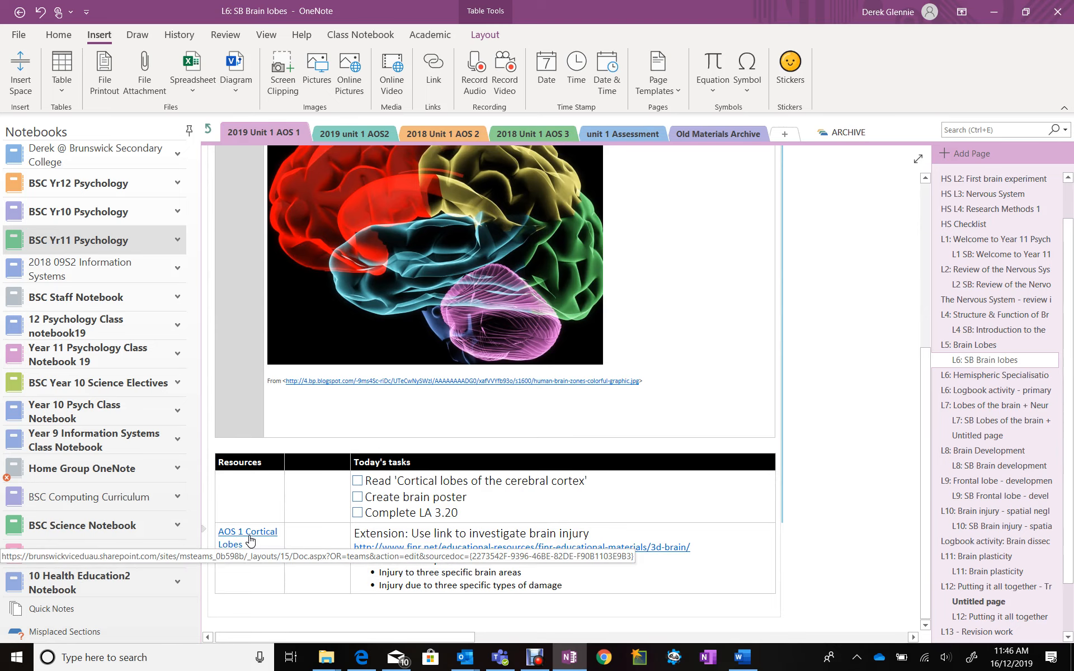
mouse_move(497, 663)
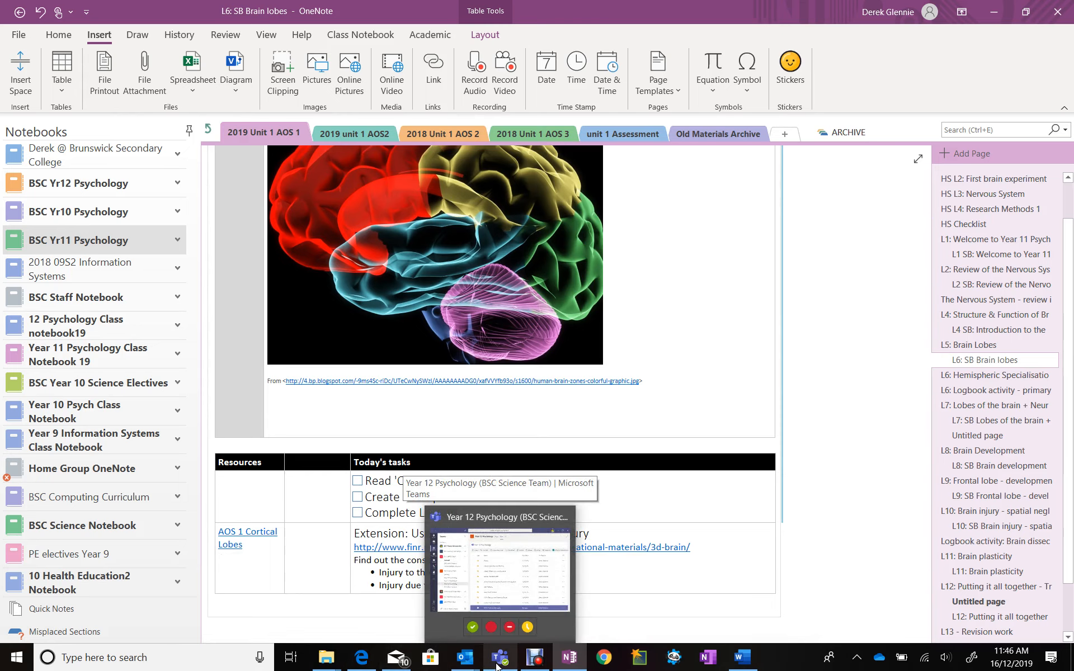
left_click(496, 661)
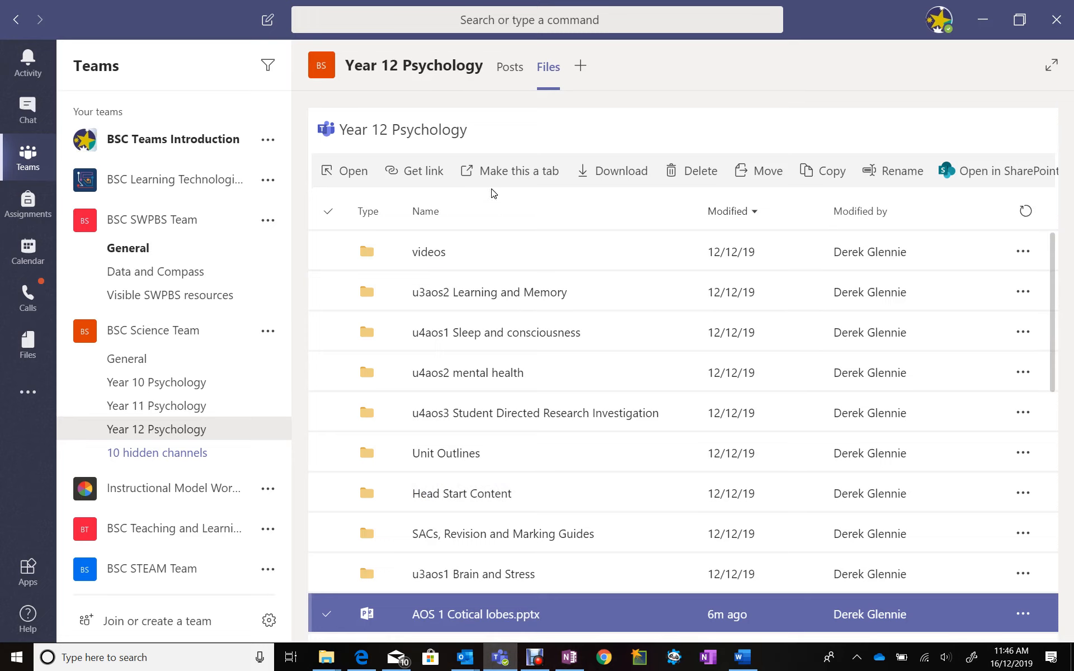
mouse_move(498, 654)
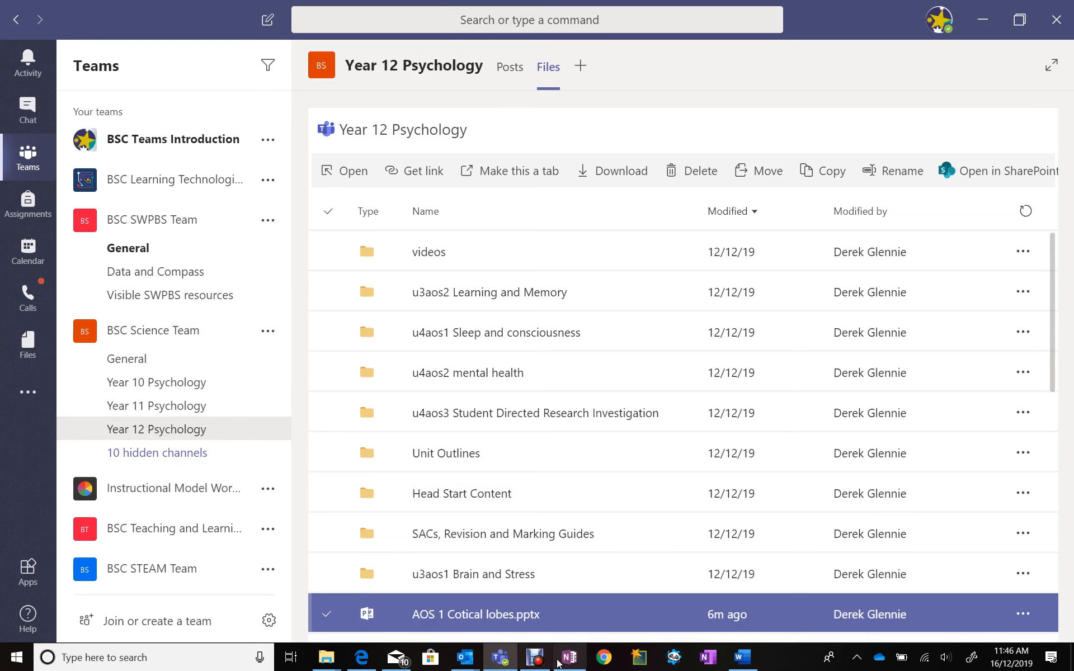
left_click(569, 659)
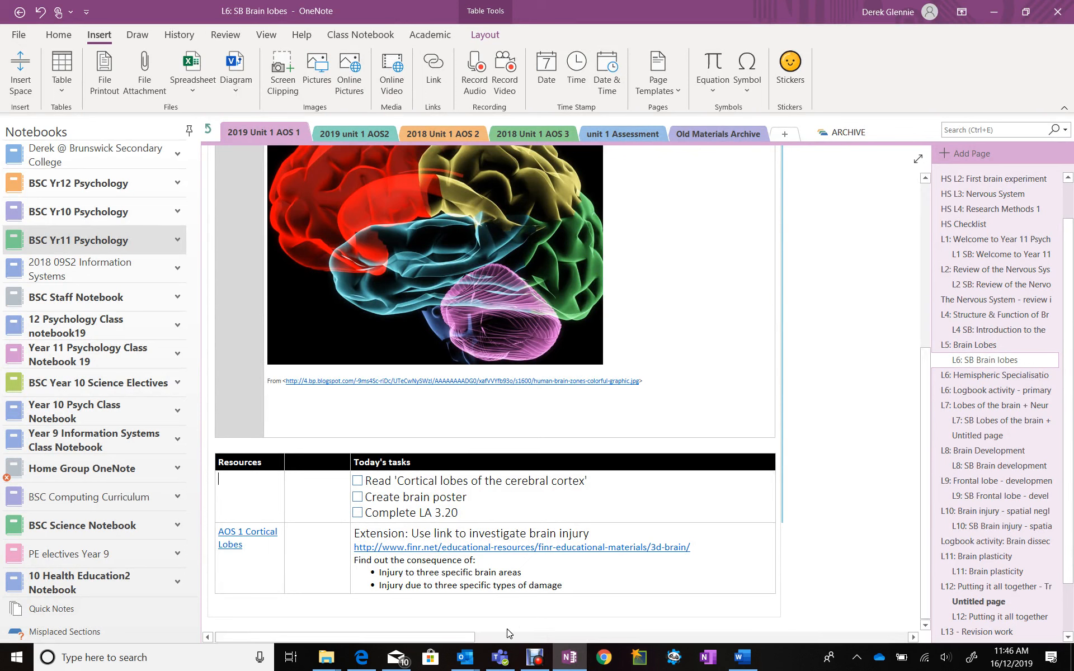
Switch to Teams, view the Student Resources folder inside u3aos1 Brain and Stress, and return to the Year 12 Psychology files
mouse_move(500, 662)
left_click(498, 657)
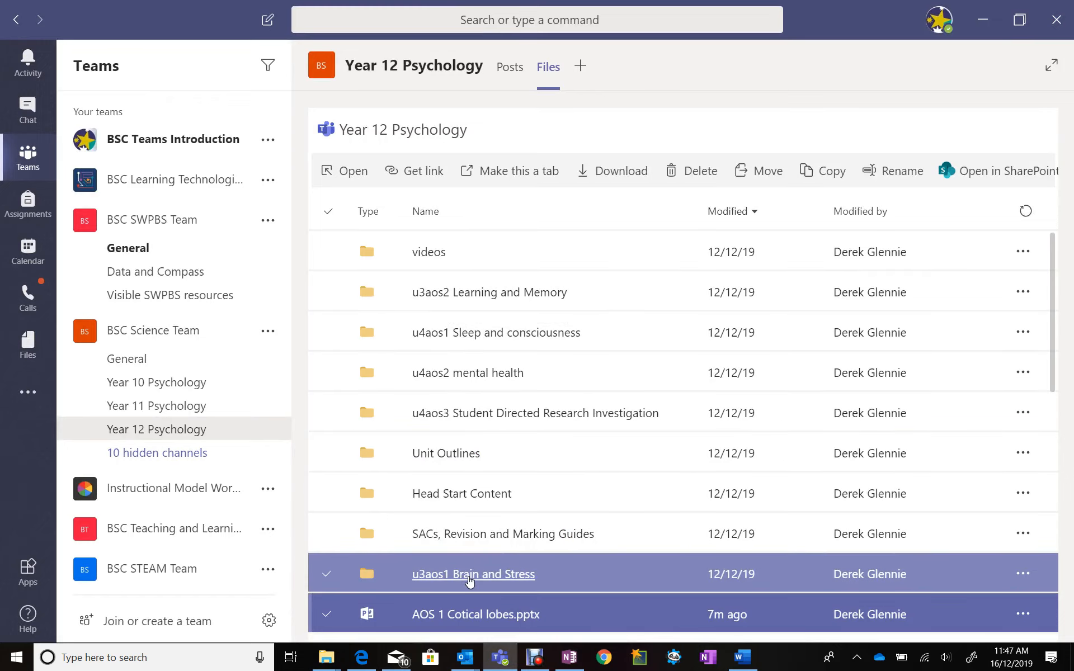
left_click(469, 577)
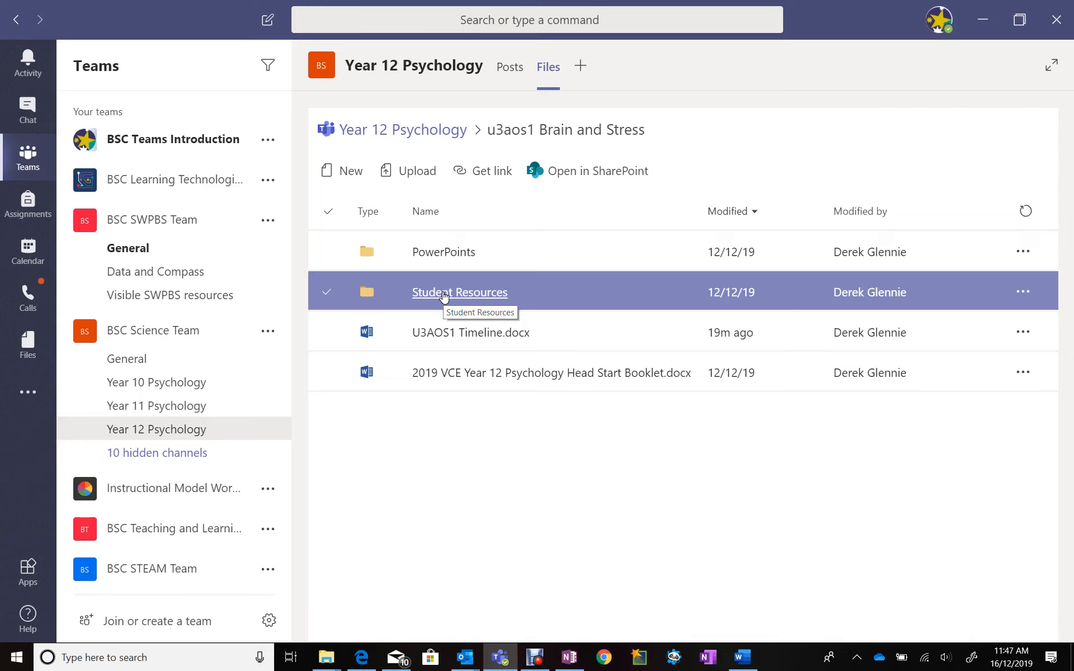
left_click(445, 294)
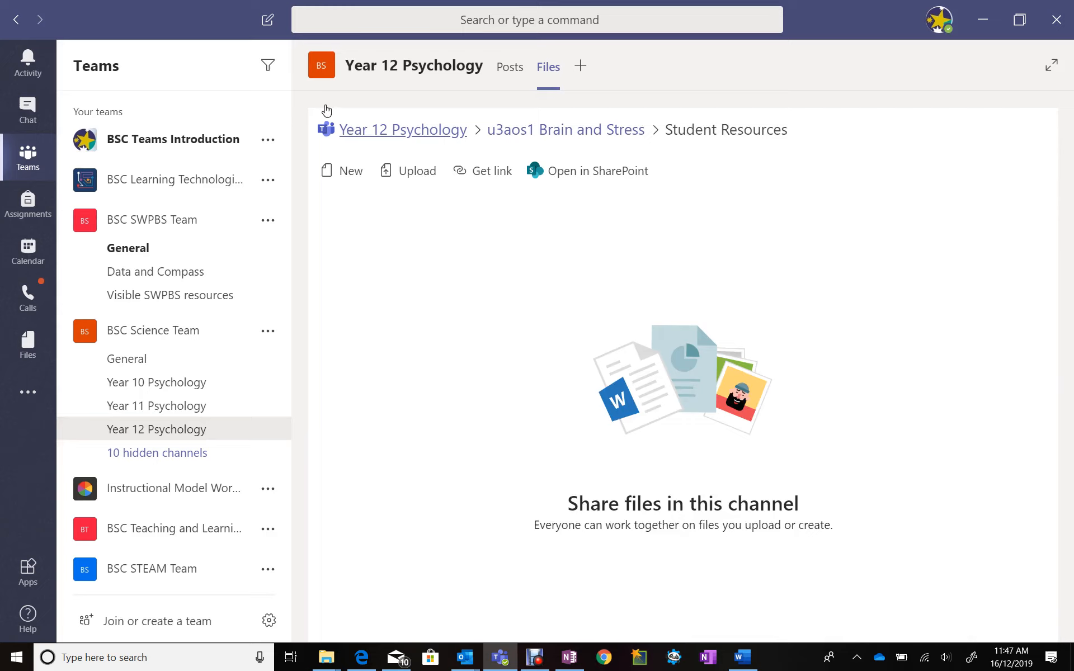
left_click(406, 135)
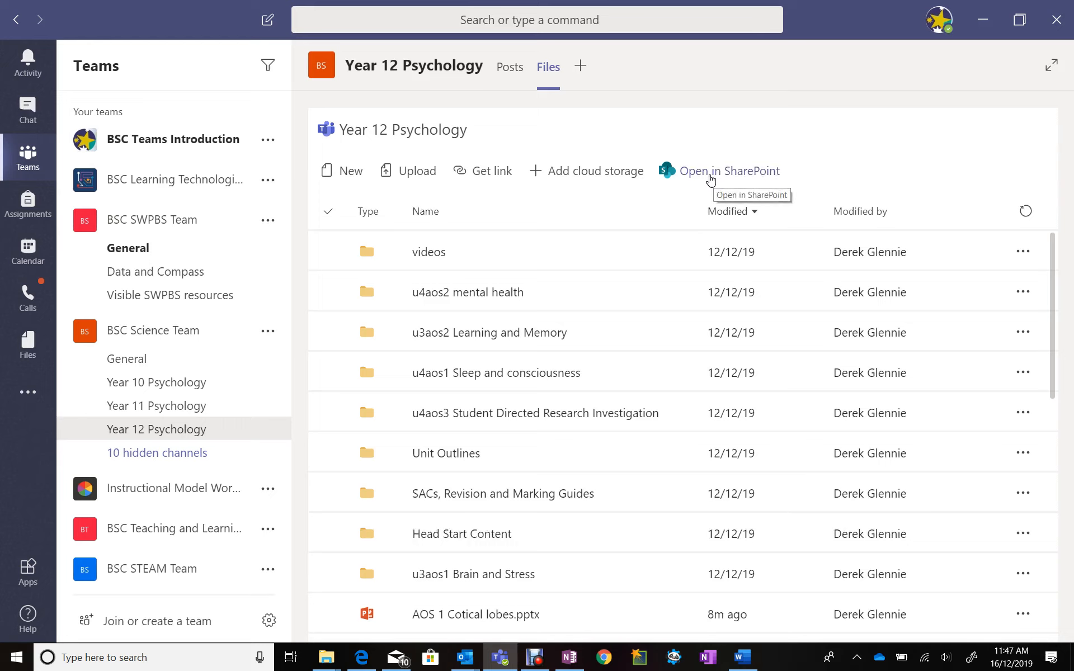
Open the Year 12 Psychology files in SharePoint and bring up the sharing link settings for 6 Scientific Poster Sample Template.pptx
left_click(648, 234)
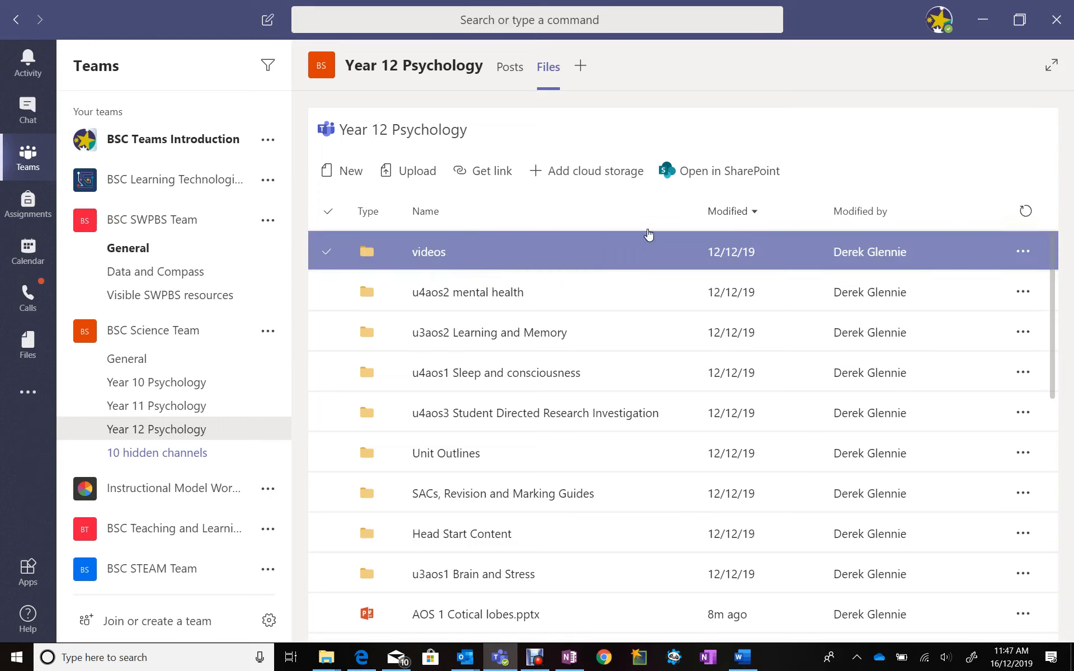
left_click(743, 163)
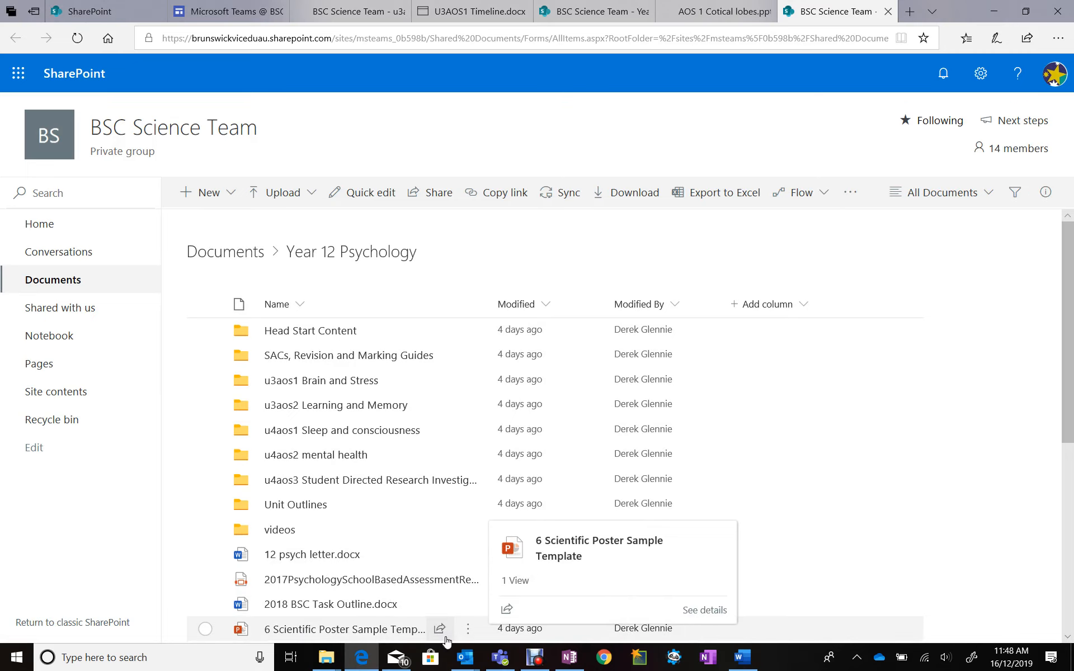
scroll(446, 580, "down", 1)
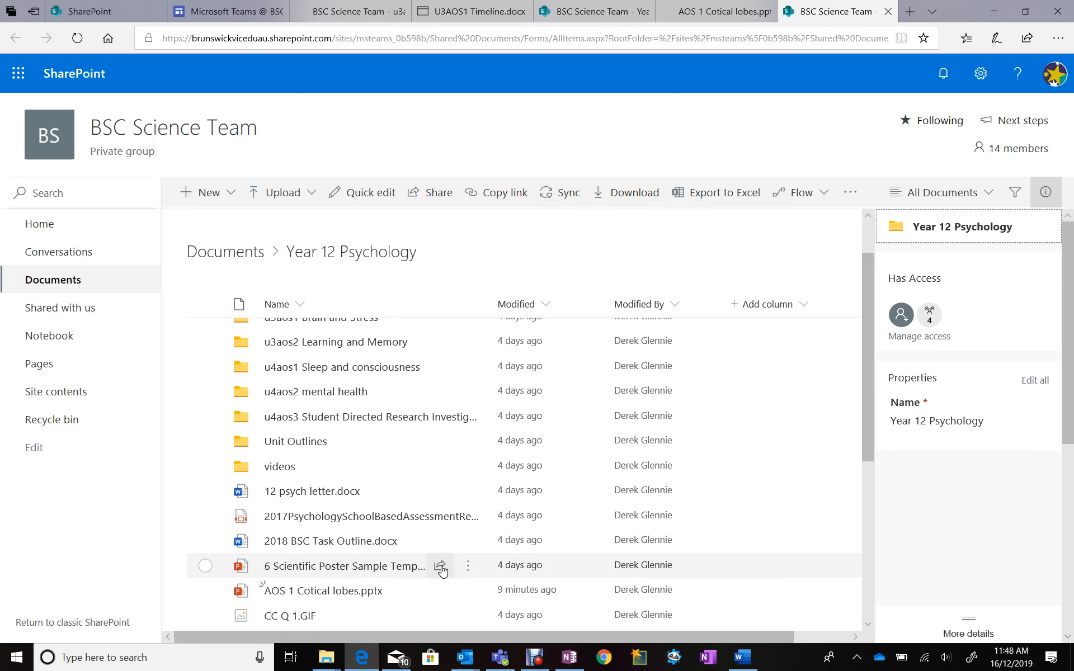
left_click(441, 568)
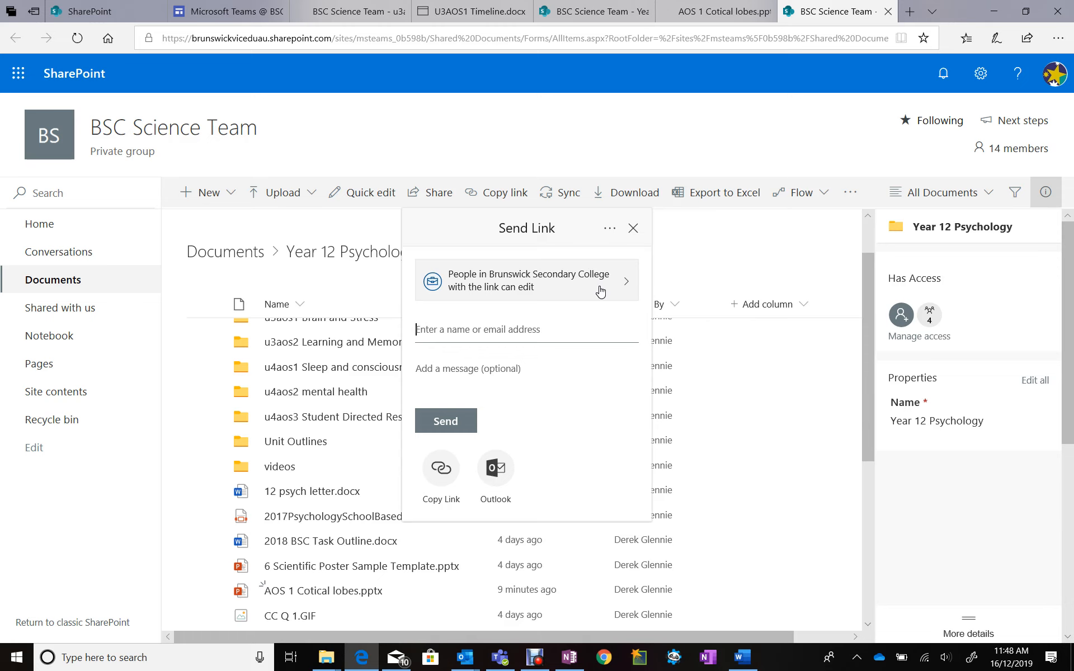
left_click(626, 286)
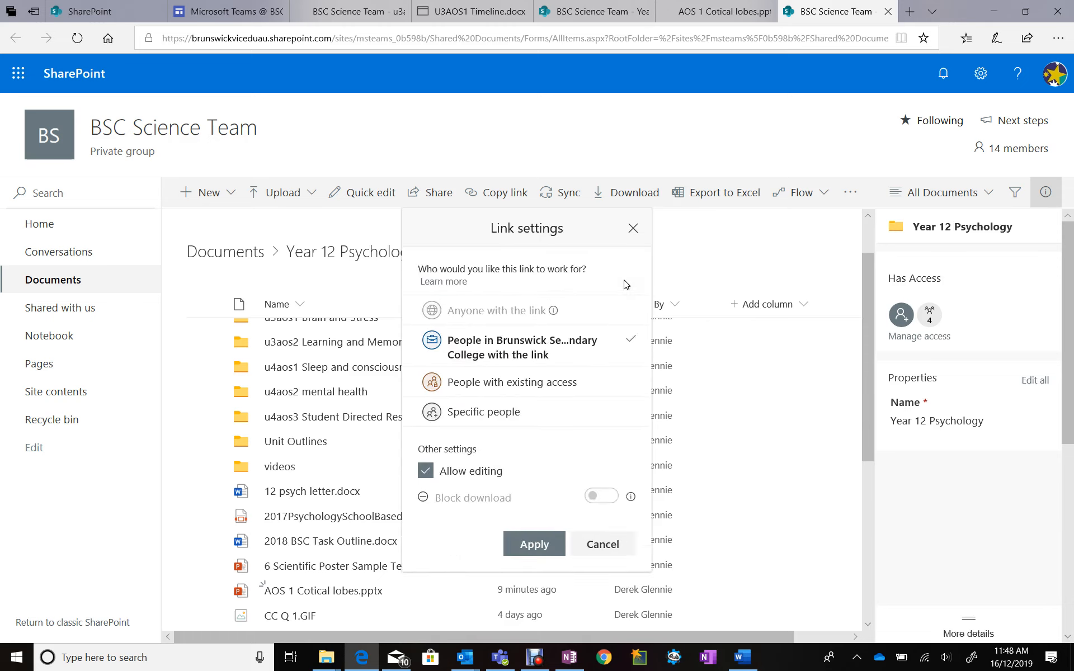